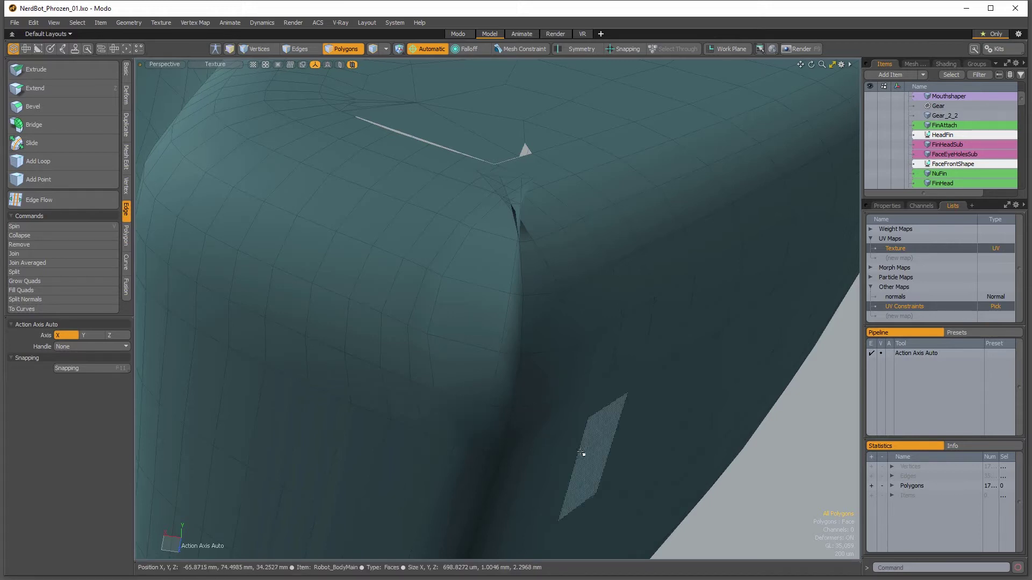
- Examine the pinched, overlapping polygons and gaps at the robot body's rounded corner from several angles
{"action": "key", "text": "alt"}
{"action": "left_click_drag", "start_coordinate": [440, 390], "coordinate": [618, 361], "text": "alt"}
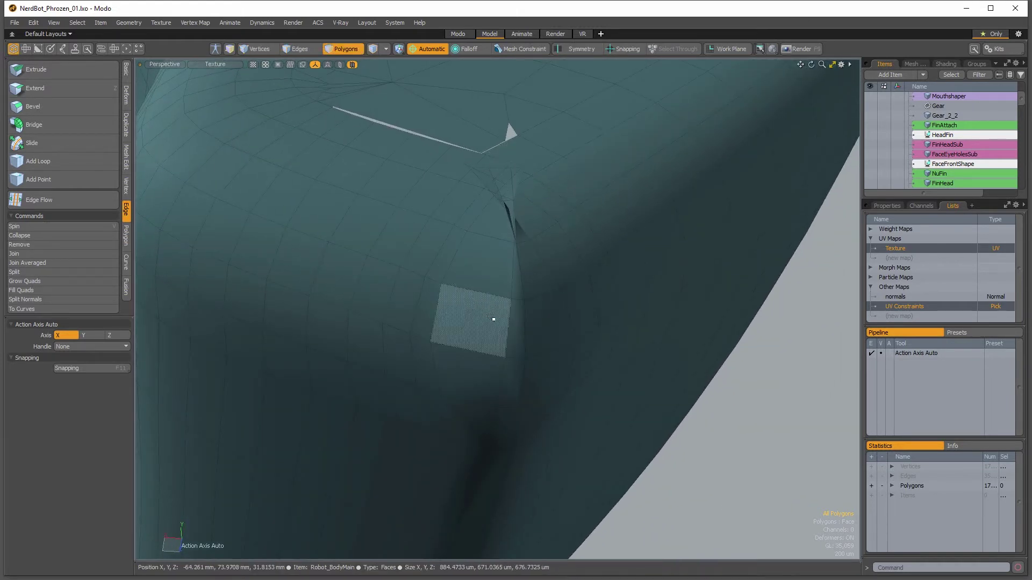
{"action": "left_click_drag", "start_coordinate": [490, 320], "coordinate": [539, 279], "text": "alt"}
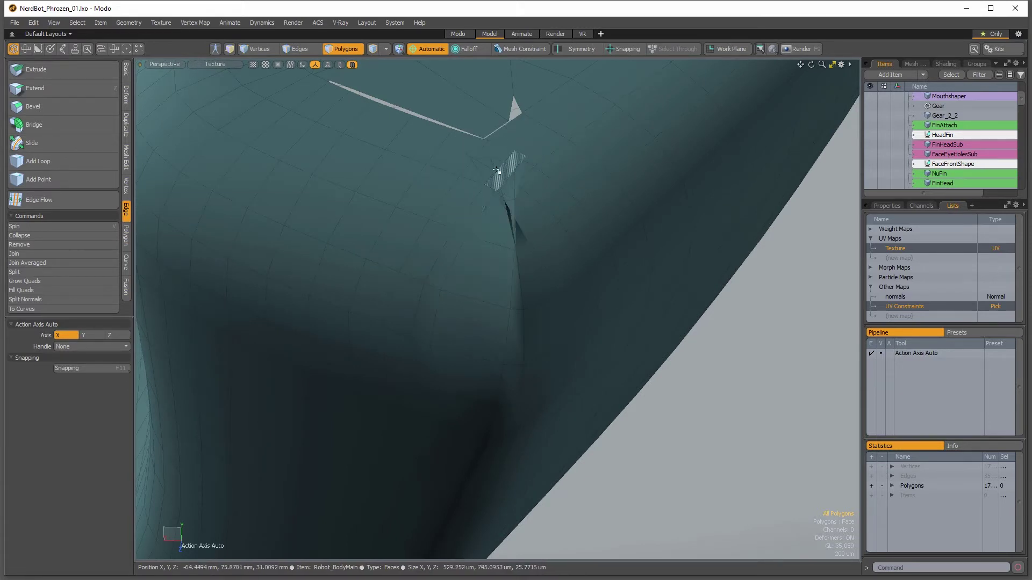
{"action": "left_click_drag", "start_coordinate": [485, 250], "coordinate": [440, 233], "text": "alt"}
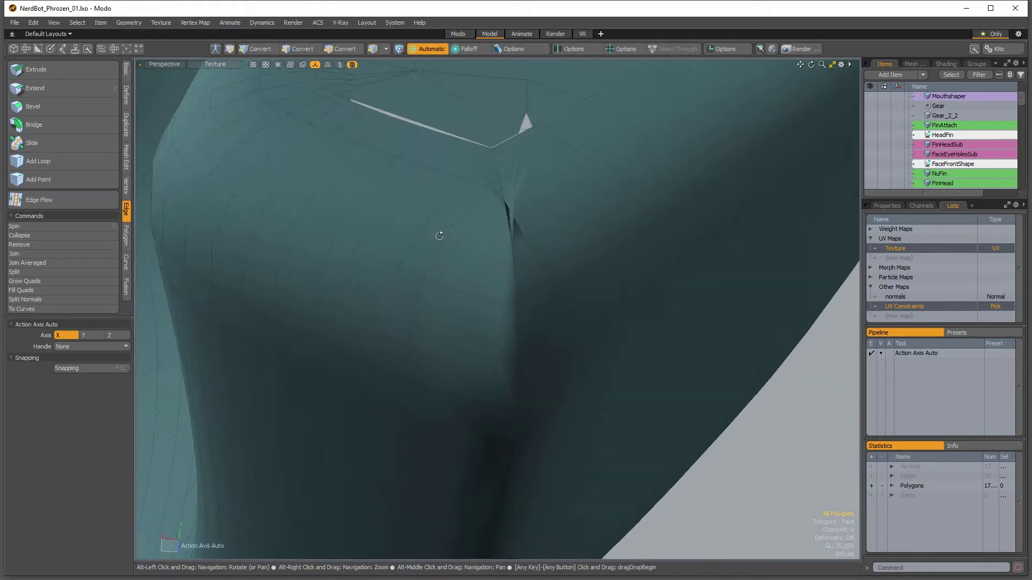
{"action": "right_click_drag", "start_coordinate": [469, 252], "coordinate": [486, 260], "text": "alt"}
{"action": "left_click_drag", "start_coordinate": [487, 261], "coordinate": [512, 335], "text": "alt"}
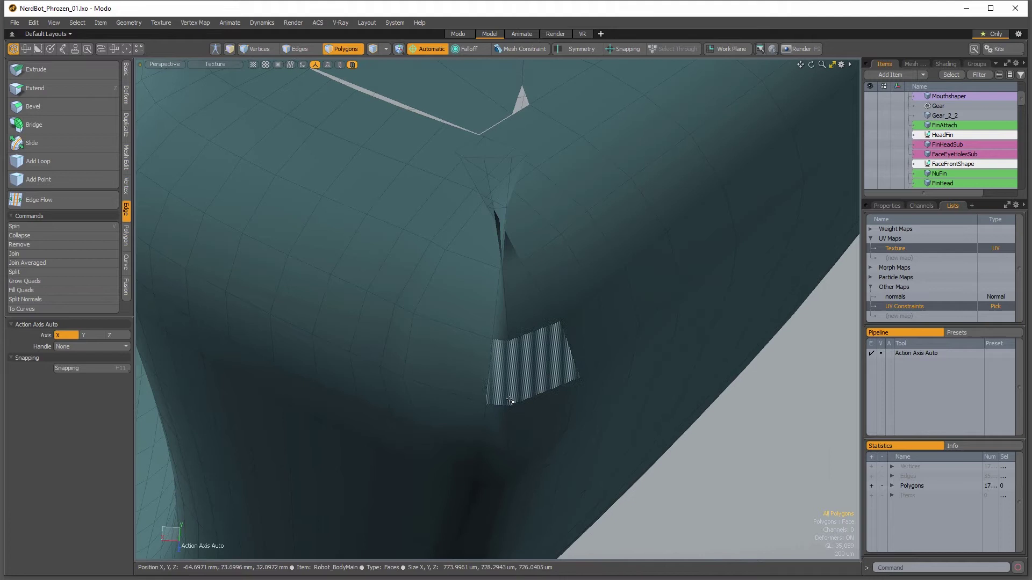
{"action": "left_click_drag", "start_coordinate": [451, 368], "coordinate": [488, 330], "text": "alt"}
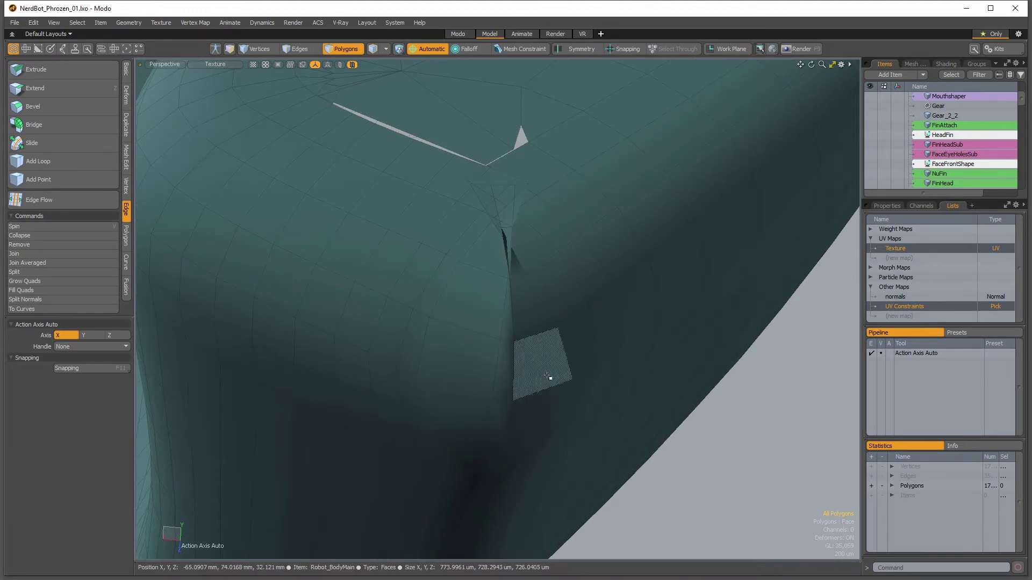
{"action": "left_click_drag", "start_coordinate": [704, 494], "coordinate": [562, 428], "text": "alt"}
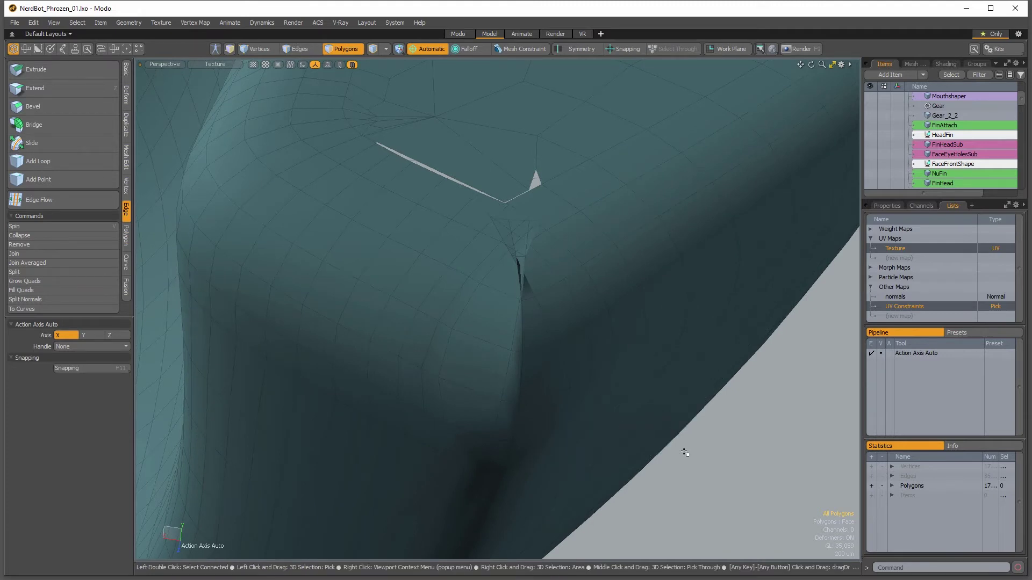
{"action": "left_click_drag", "start_coordinate": [517, 396], "coordinate": [488, 247], "text": "alt"}
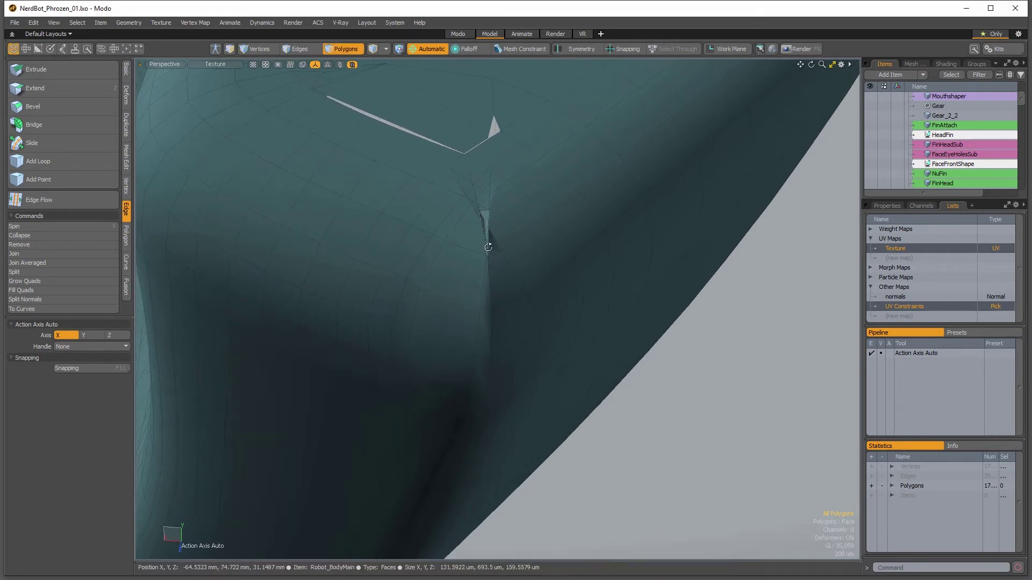
- Smooth the selected overlapping edge loops around the body's corner with Edge Flow, raising the factor well above 50%
{"action": "key", "text": "2"}
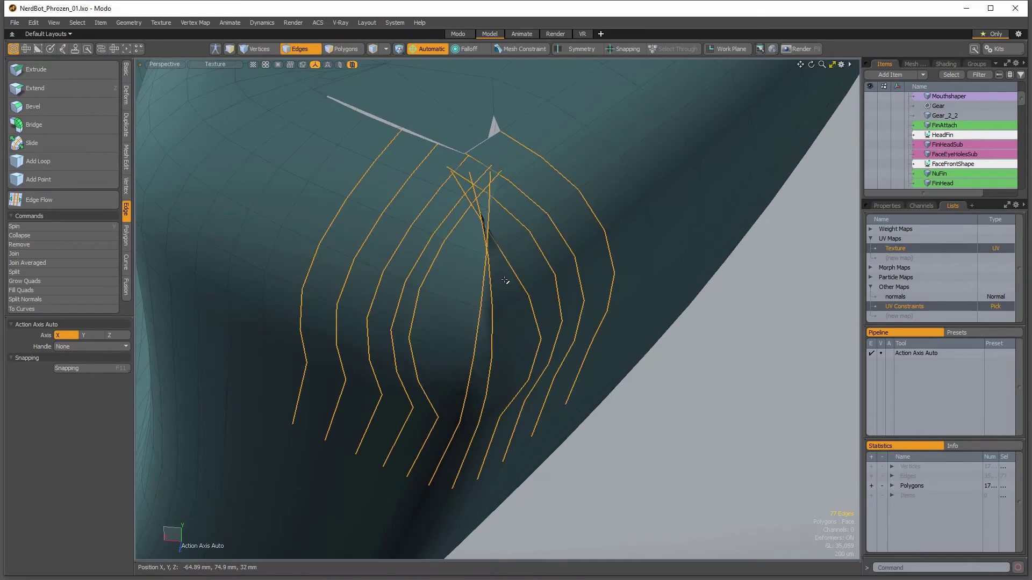
{"action": "left_click_drag", "start_coordinate": [505, 280], "coordinate": [427, 183], "text": "alt"}
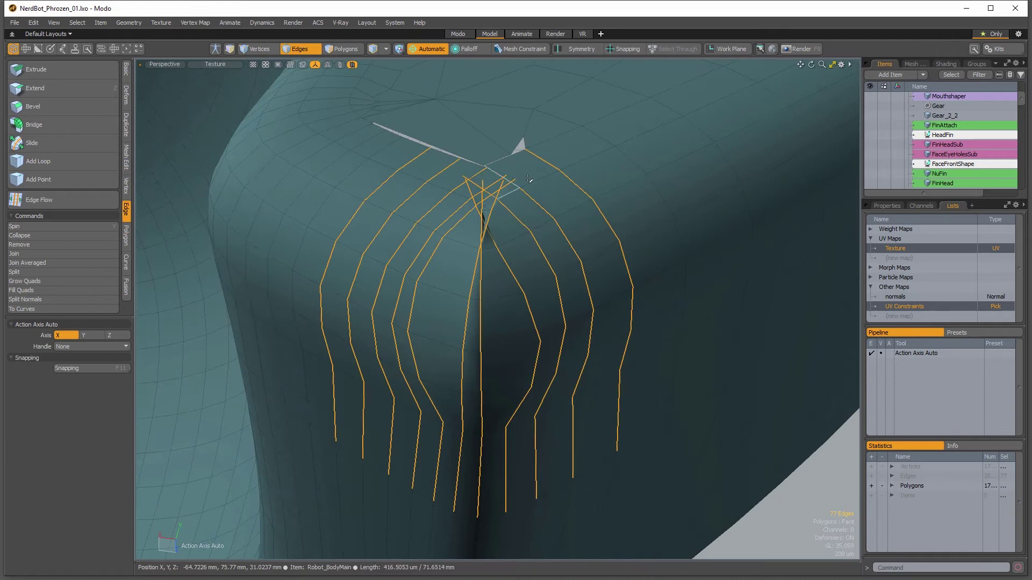
{"action": "left_click_drag", "start_coordinate": [383, 256], "coordinate": [479, 315], "text": "alt"}
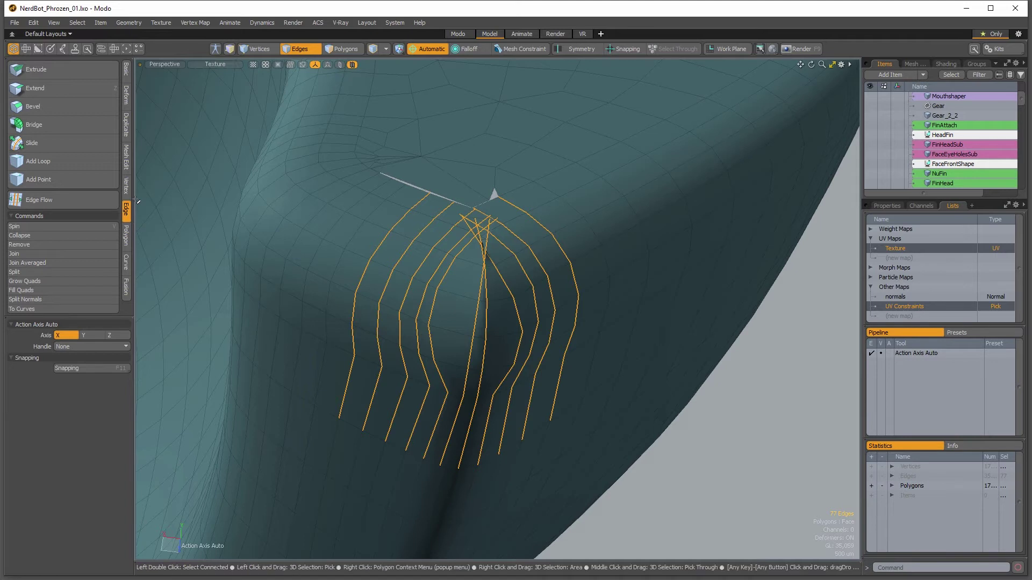
{"action": "left_click", "coordinate": [60, 198]}
{"action": "left_click_drag", "start_coordinate": [433, 297], "coordinate": [490, 297]}
{"action": "left_click_drag", "start_coordinate": [523, 107], "coordinate": [761, 108]}
{"action": "left_click_drag", "start_coordinate": [430, 303], "coordinate": [389, 344], "text": "alt"}
{"action": "key", "text": "space"}
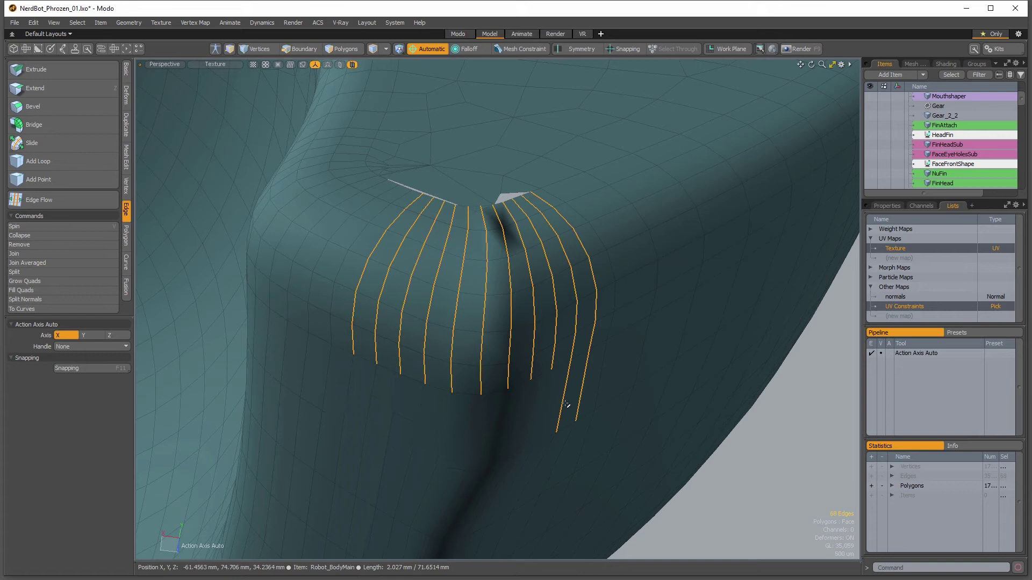
- Deselect the lower edge segments of the corner loops and apply Edge Flow again at a 50% factor
{"action": "left_click_drag", "start_coordinate": [565, 403], "coordinate": [567, 379], "text": "ctrl"}
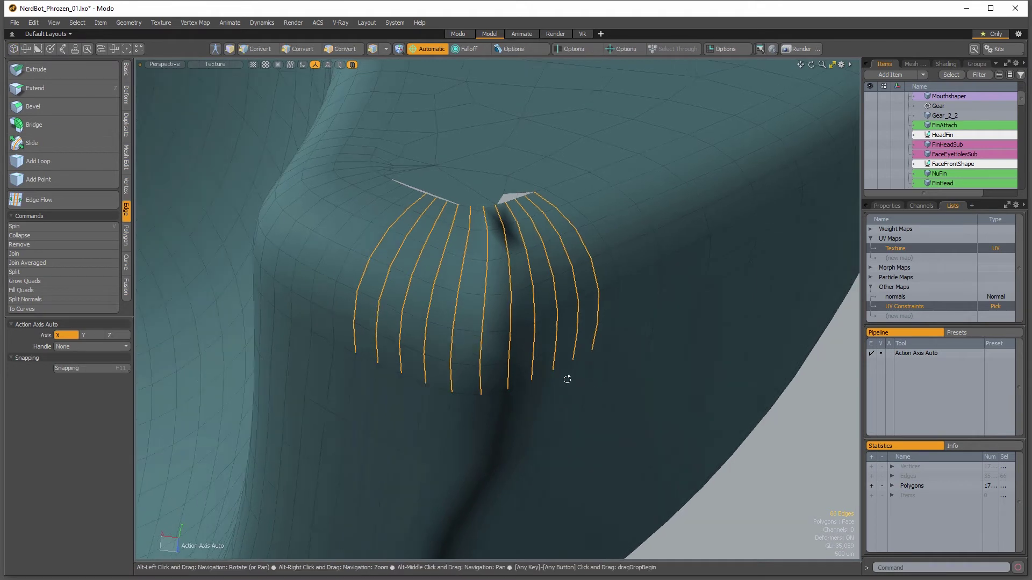
{"action": "left_click", "coordinate": [39, 200]}
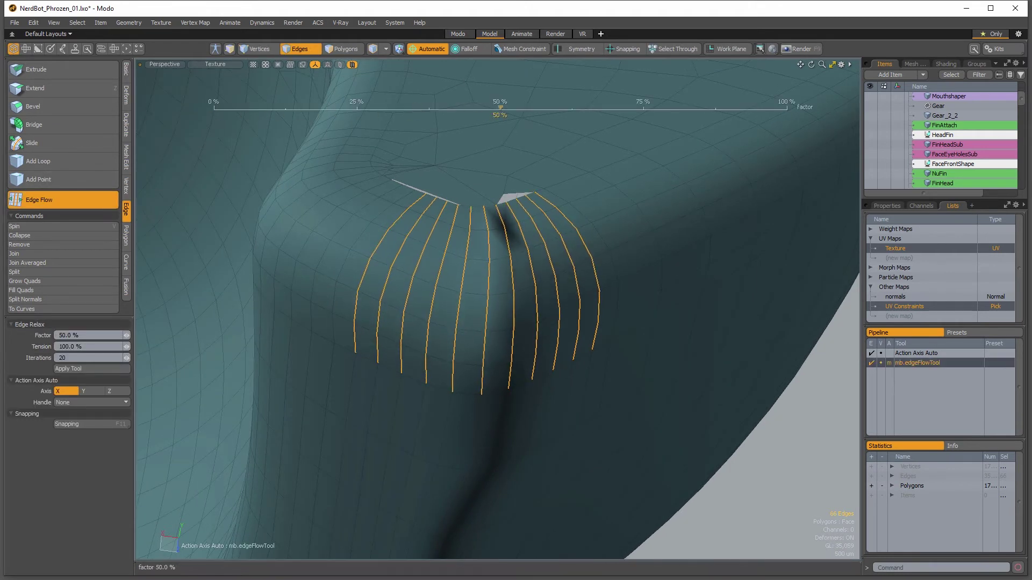
{"action": "left_click_drag", "start_coordinate": [425, 319], "coordinate": [528, 316], "text": "alt"}
{"action": "key", "text": "space"}
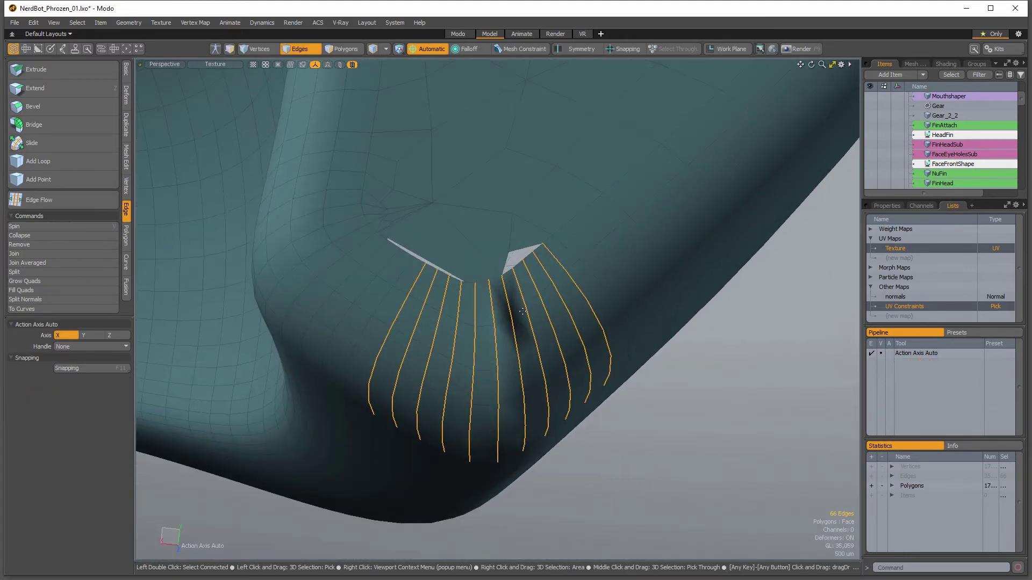
- Delete the three large polygons on the flat top surface beside the smoothed corner to open the hole
{"action": "left_click_drag", "start_coordinate": [500, 414], "coordinate": [484, 290], "text": "alt"}
{"action": "scroll", "coordinate": [483, 290], "scroll_direction": "up", "scroll_amount": 2}
{"action": "key", "text": "3"}
{"action": "left_click_drag", "start_coordinate": [404, 257], "coordinate": [524, 219]}
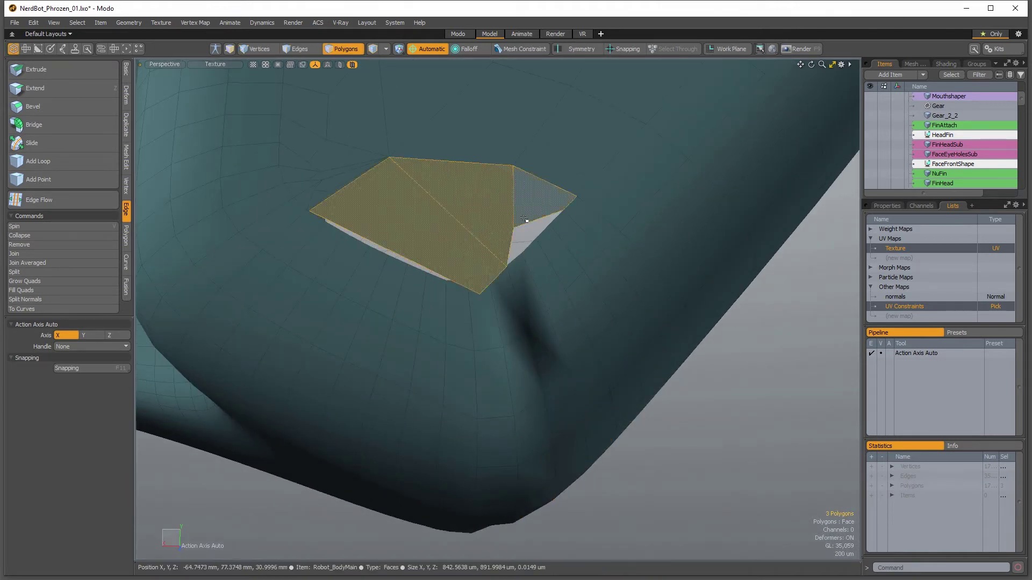
{"action": "key", "text": "Delete"}
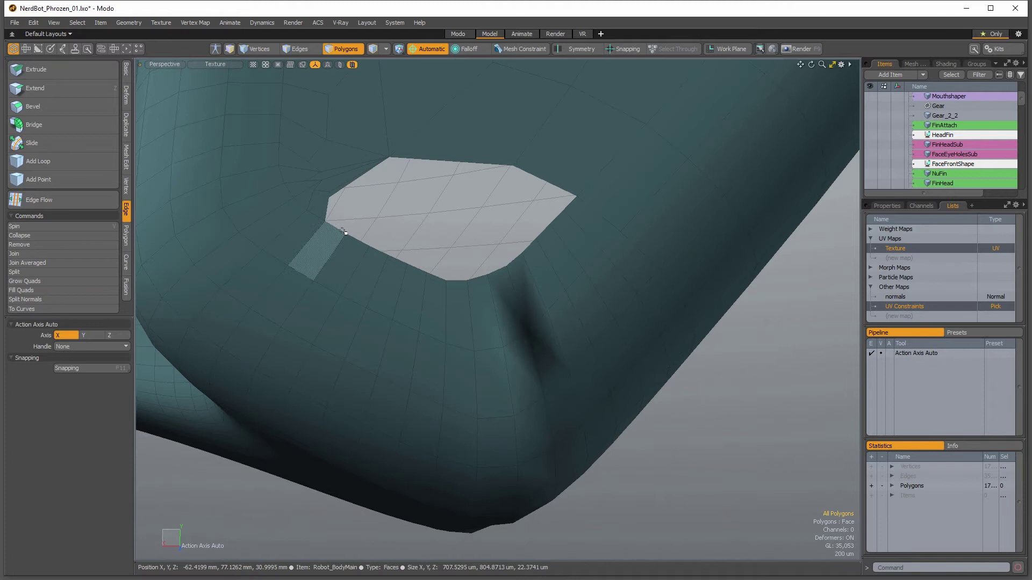
- Select the hole's border loop to check it, and delete the leftover small polygons at the hole's narrow end
{"action": "key", "text": "2"}
{"action": "left_click", "coordinate": [337, 229]}
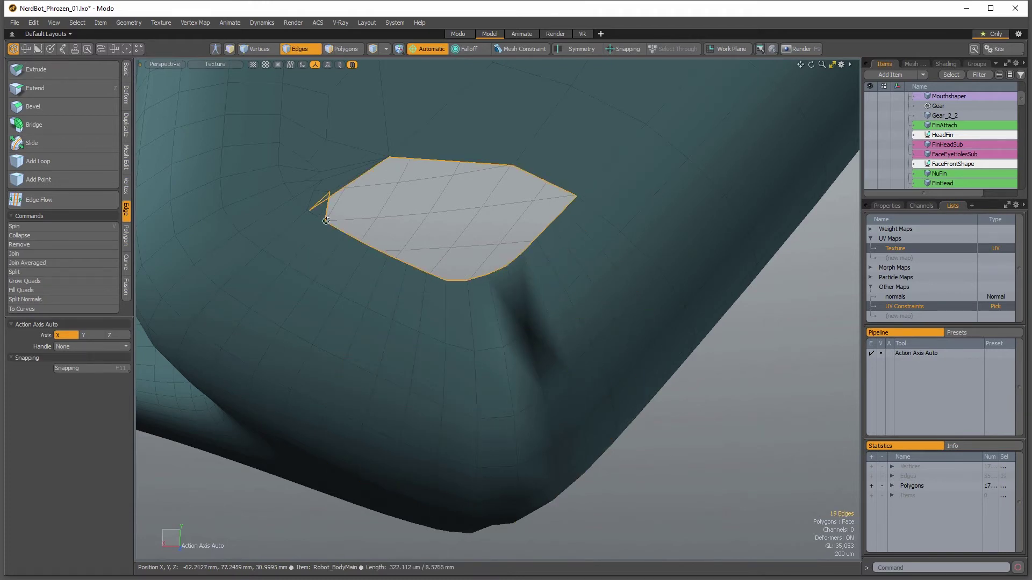
{"action": "scroll", "coordinate": [325, 220], "scroll_direction": "up", "scroll_amount": 3}
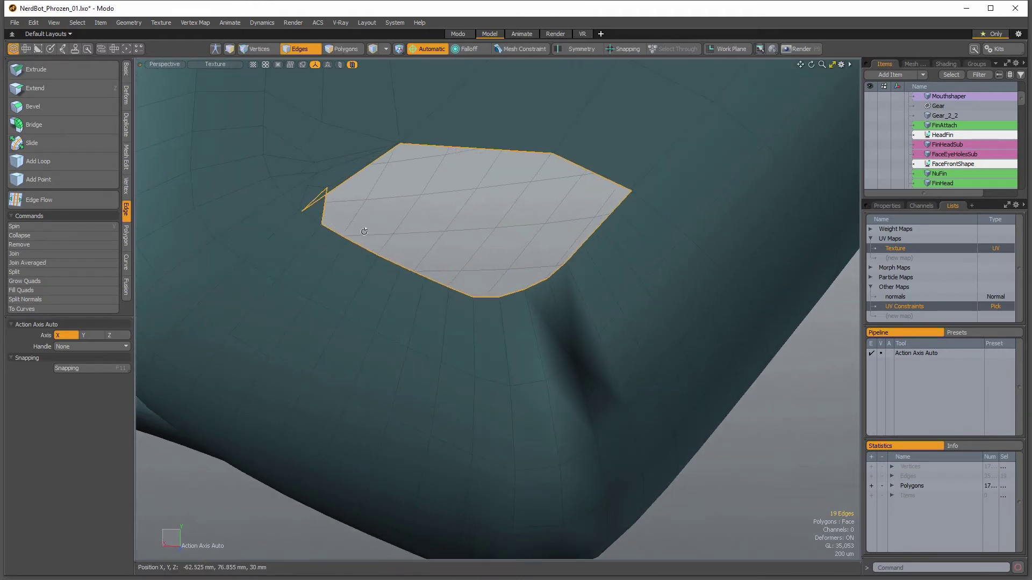
{"action": "left_click_drag", "start_coordinate": [364, 232], "coordinate": [367, 245], "text": "alt"}
{"action": "scroll", "coordinate": [326, 195], "scroll_direction": "up", "scroll_amount": 3}
{"action": "key", "text": "3"}
{"action": "left_click_drag", "start_coordinate": [319, 200], "coordinate": [325, 198]}
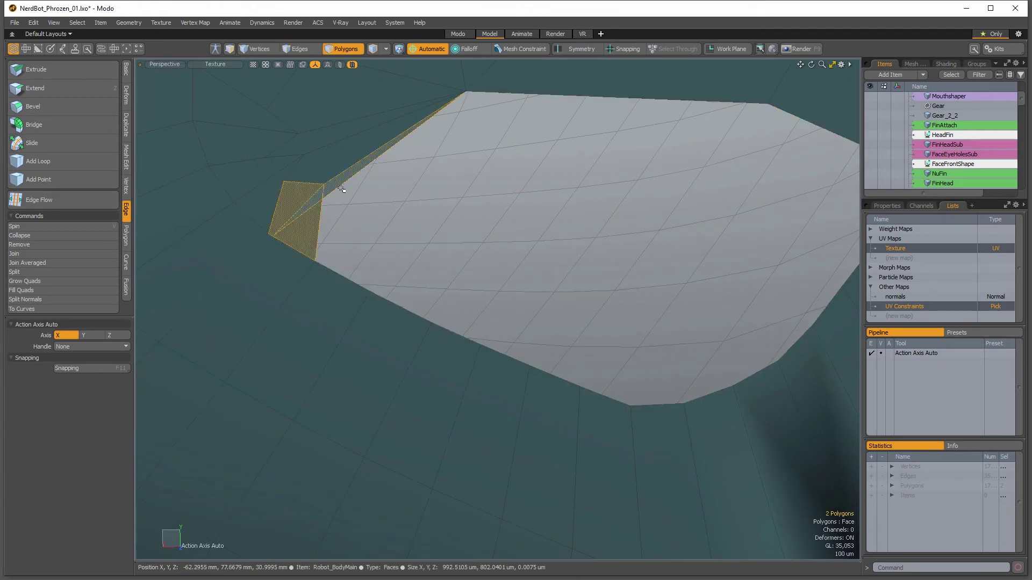
{"action": "key", "text": "Delete"}
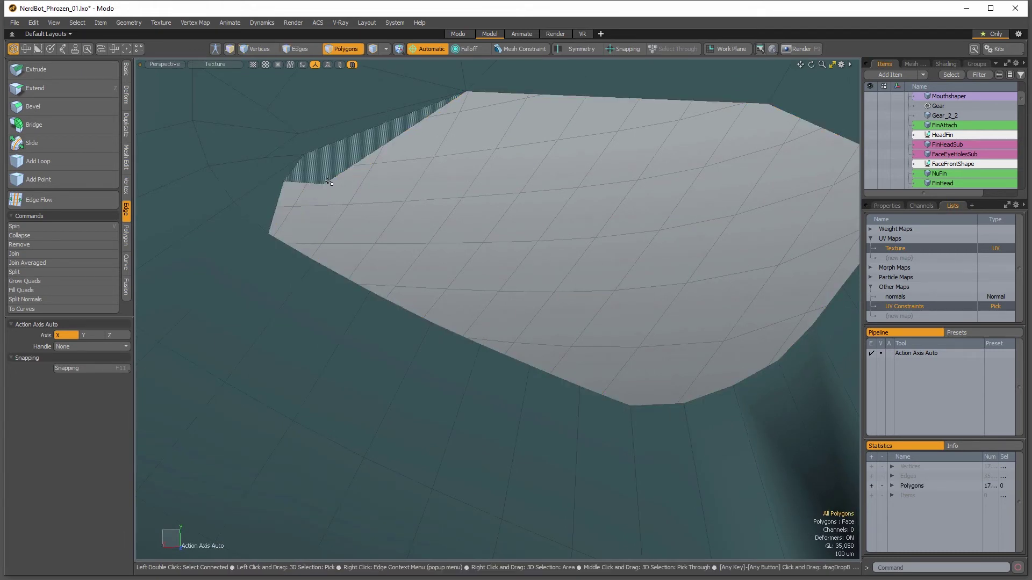
- Select the full border edge loop of the hole and fill it with a single polygon
{"action": "key", "text": "2"}
{"action": "double_click", "coordinate": [329, 183]}
{"action": "key", "text": "p"}
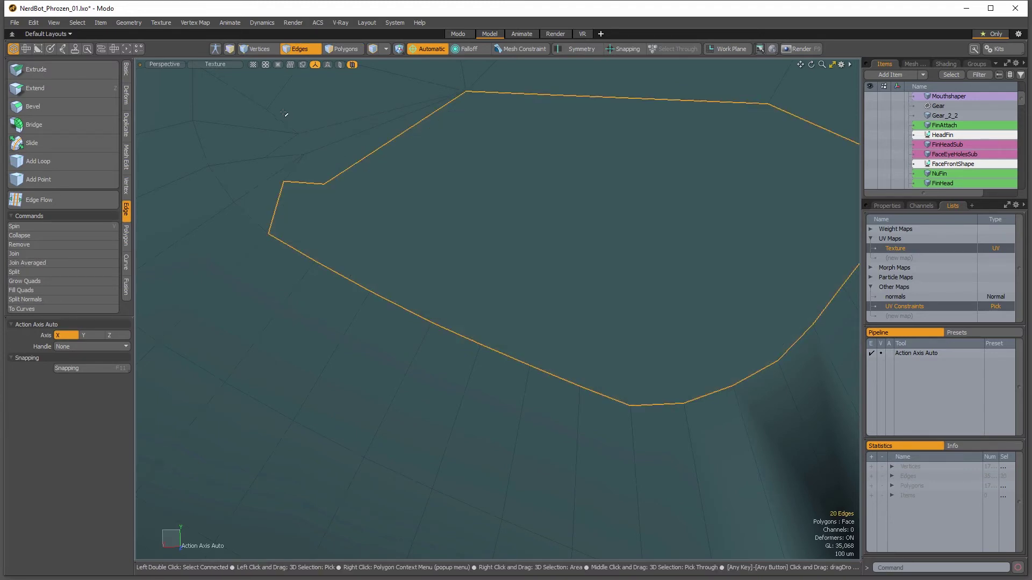
- Select the new polygon that fills the hole and split it into triangles
{"action": "key", "text": "3"}
{"action": "left_click", "coordinate": [409, 203]}
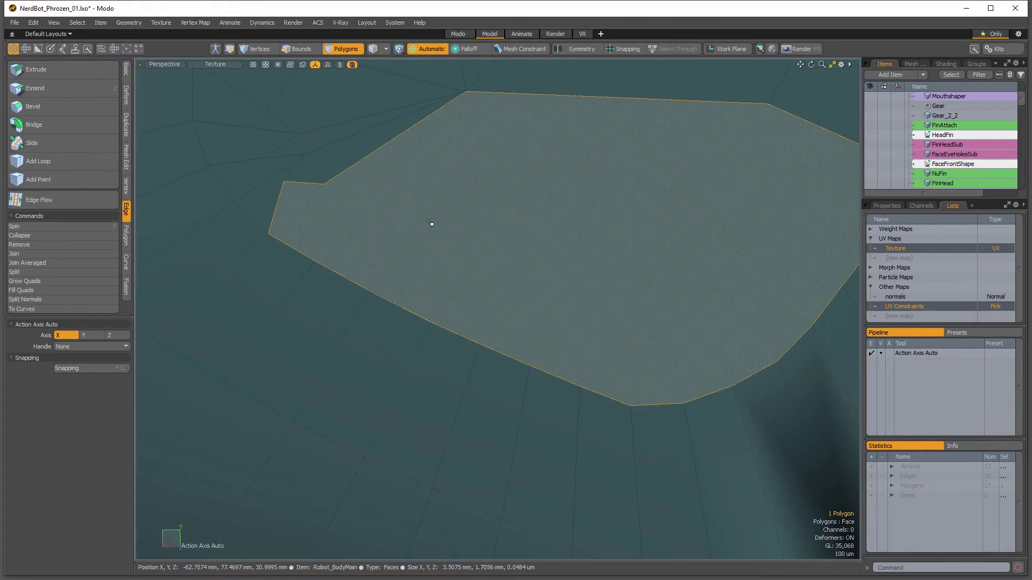
{"action": "key", "text": "shift+t"}
{"action": "right_click_drag", "start_coordinate": [531, 254], "coordinate": [442, 314], "text": "alt"}
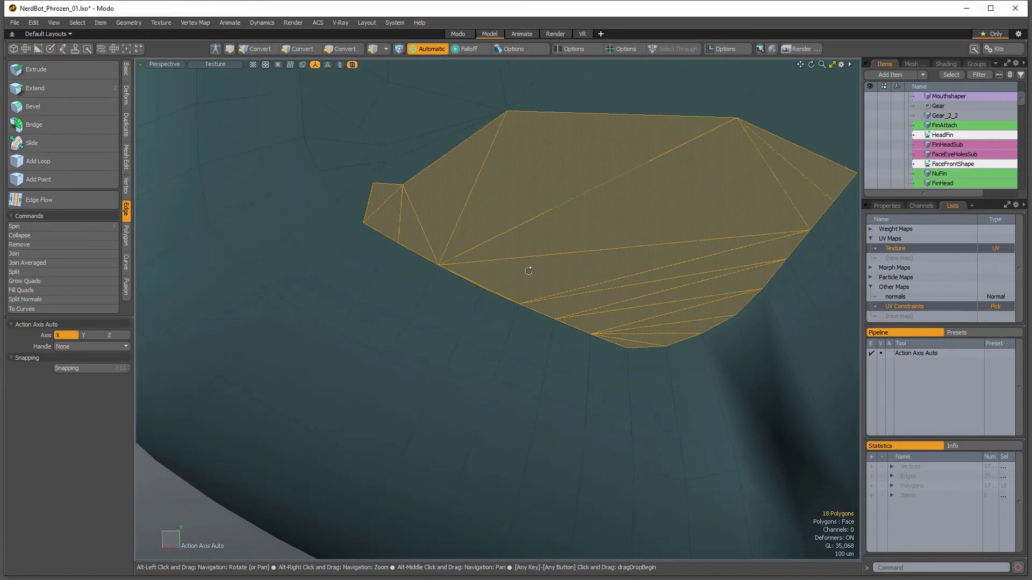
{"action": "left_click_drag", "start_coordinate": [527, 272], "coordinate": [559, 301], "text": "alt"}
{"action": "right_click_drag", "start_coordinate": [530, 302], "coordinate": [504, 309], "text": "alt"}
- Select the vertex in the dark shading crease below the filled patch and make the normals vertex map active
{"action": "key", "text": "1"}
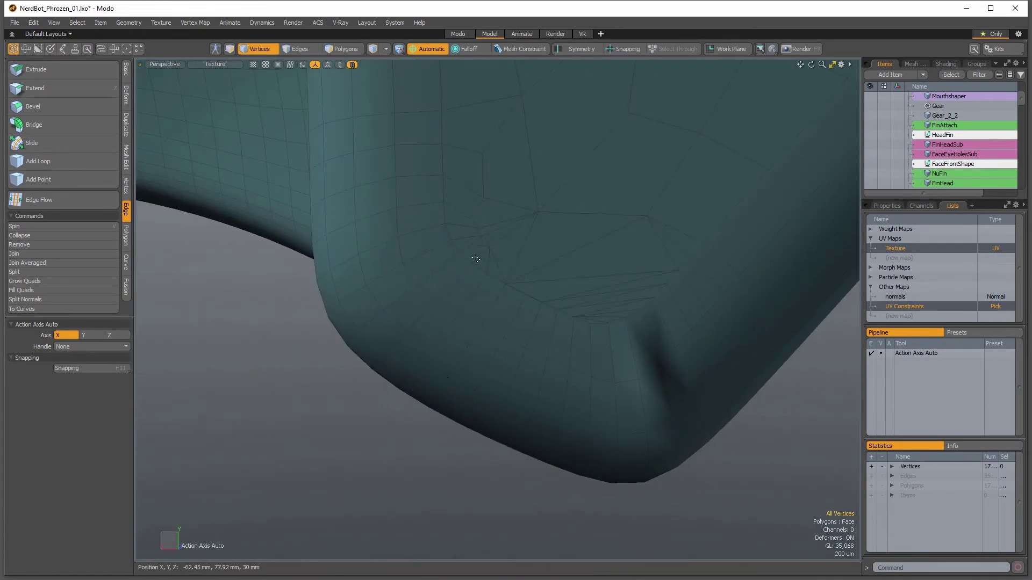
{"action": "left_click_drag", "start_coordinate": [531, 253], "coordinate": [477, 309], "text": "alt"}
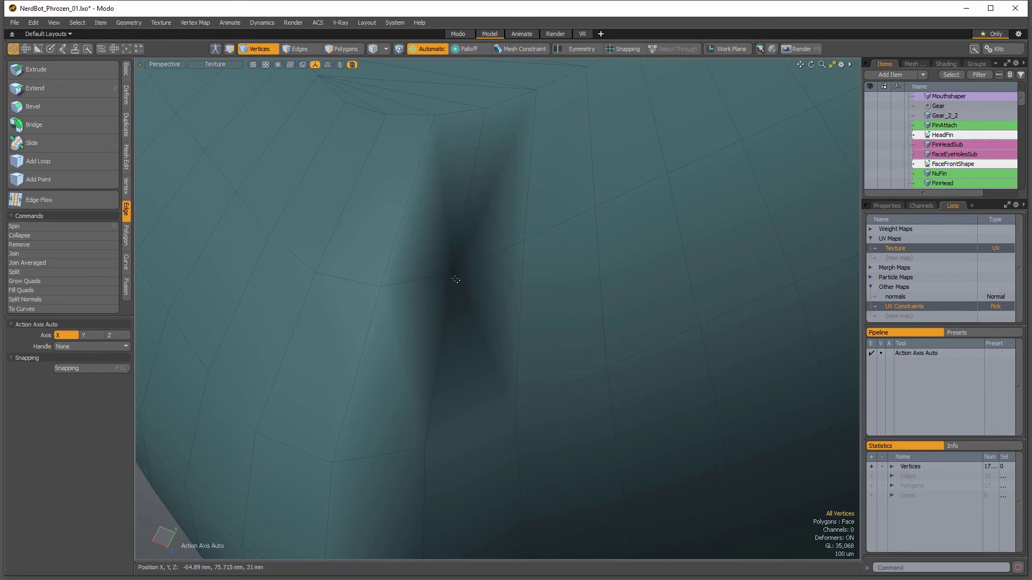
{"action": "left_click_drag", "start_coordinate": [453, 266], "coordinate": [470, 324], "text": "alt"}
{"action": "right_click_drag", "start_coordinate": [471, 324], "coordinate": [456, 322], "text": "alt"}
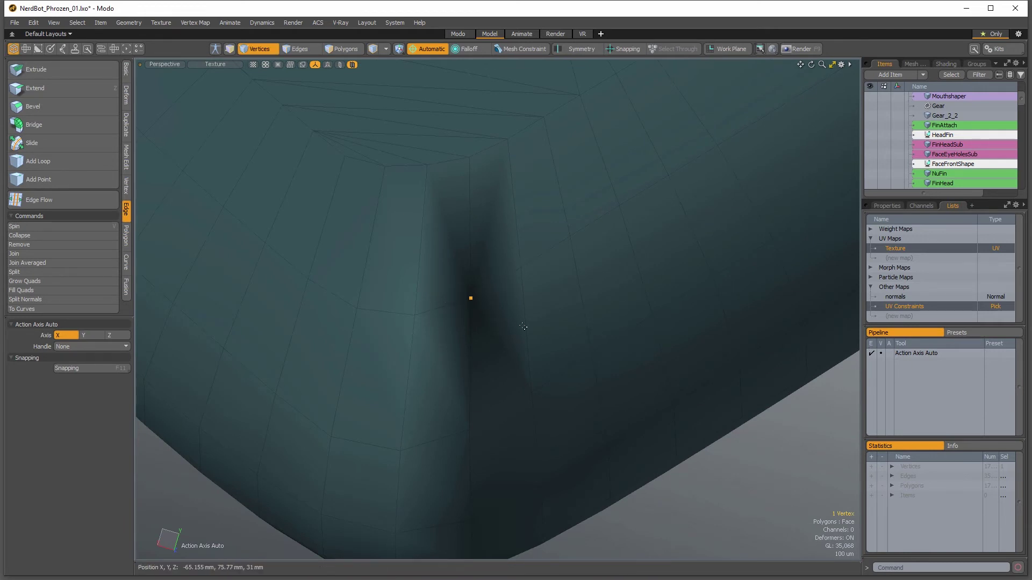
{"action": "left_click_drag", "start_coordinate": [405, 295], "coordinate": [522, 285], "text": "alt"}
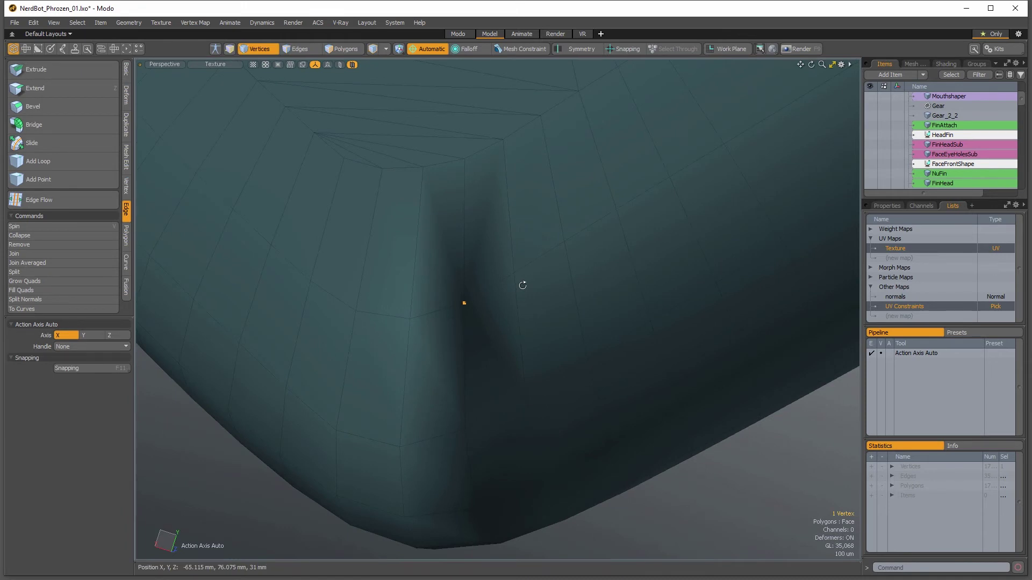
{"action": "left_click_drag", "start_coordinate": [516, 285], "coordinate": [451, 318], "text": "alt"}
{"action": "right_click_drag", "start_coordinate": [452, 318], "coordinate": [525, 297], "text": "alt"}
{"action": "left_click_drag", "start_coordinate": [525, 297], "coordinate": [569, 373], "text": "alt"}
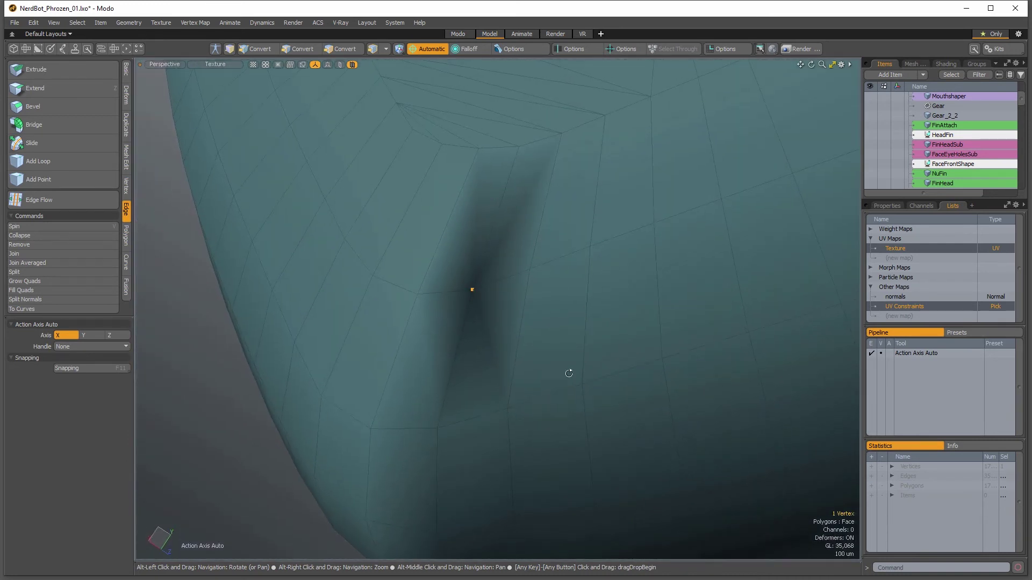
{"action": "left_click", "coordinate": [902, 297]}
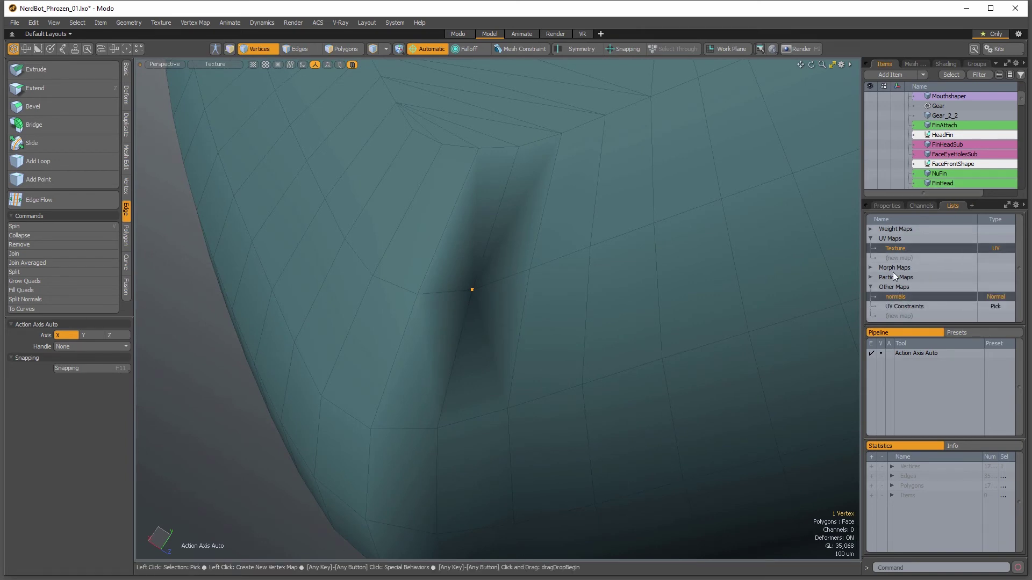
{"action": "left_click_drag", "start_coordinate": [473, 339], "coordinate": [516, 329], "text": "alt"}
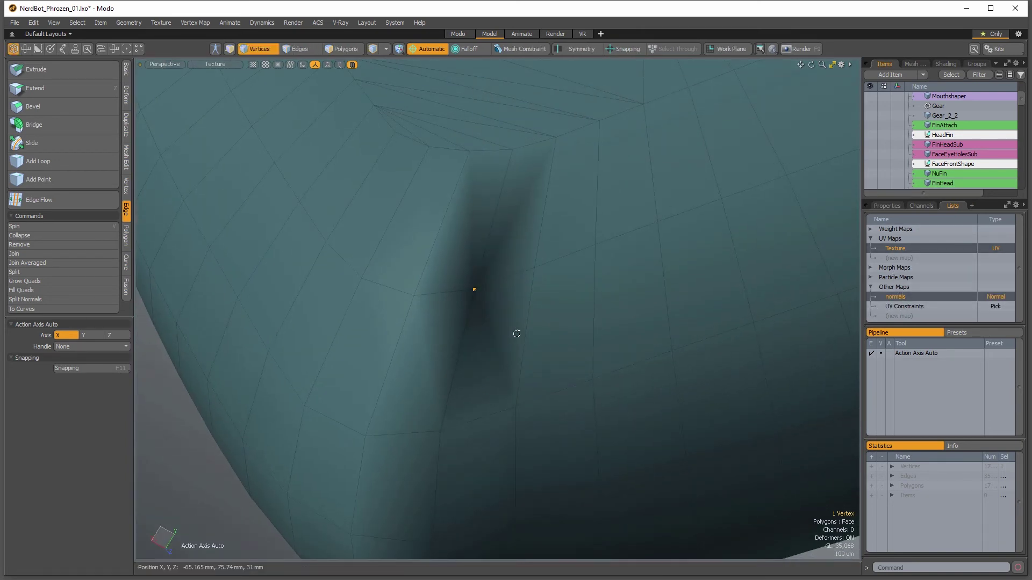
- Rotate the selected vertex's normal to point outward from the surface so the dark crease is smoothed, and deselect the vertex
{"action": "key", "text": "e"}
{"action": "left_click_drag", "start_coordinate": [364, 394], "coordinate": [490, 314], "text": "alt"}
{"action": "scroll", "coordinate": [508, 361], "scroll_direction": "up", "scroll_amount": 3}
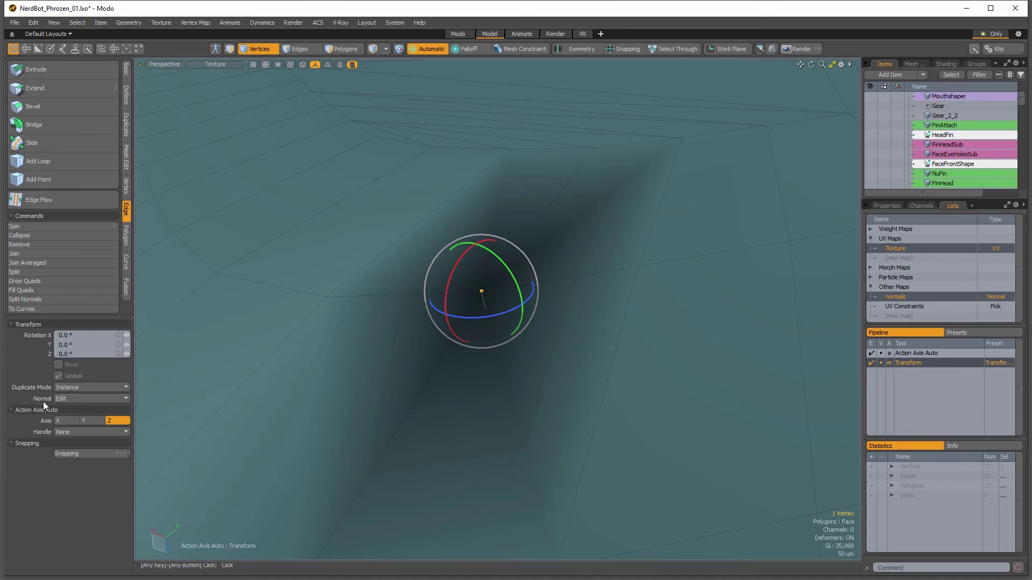
{"action": "left_click_drag", "start_coordinate": [357, 280], "coordinate": [405, 309], "text": "alt"}
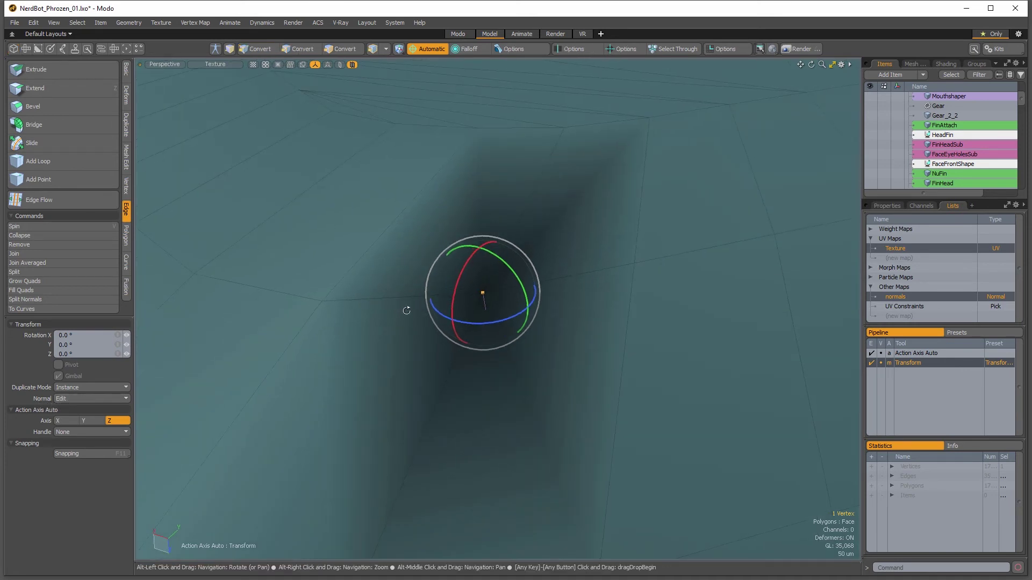
{"action": "mouse_move", "coordinate": [494, 253]}
{"action": "left_mouse_down"}
{"action": "mouse_move", "coordinate": [532, 301]}
{"action": "mouse_move", "coordinate": [493, 341]}
{"action": "mouse_move", "coordinate": [538, 260]}
{"action": "mouse_move", "coordinate": [517, 264]}
{"action": "mouse_move", "coordinate": [513, 249]}
{"action": "left_mouse_up"}
{"action": "left_click_drag", "start_coordinate": [435, 235], "coordinate": [509, 243], "text": "alt"}
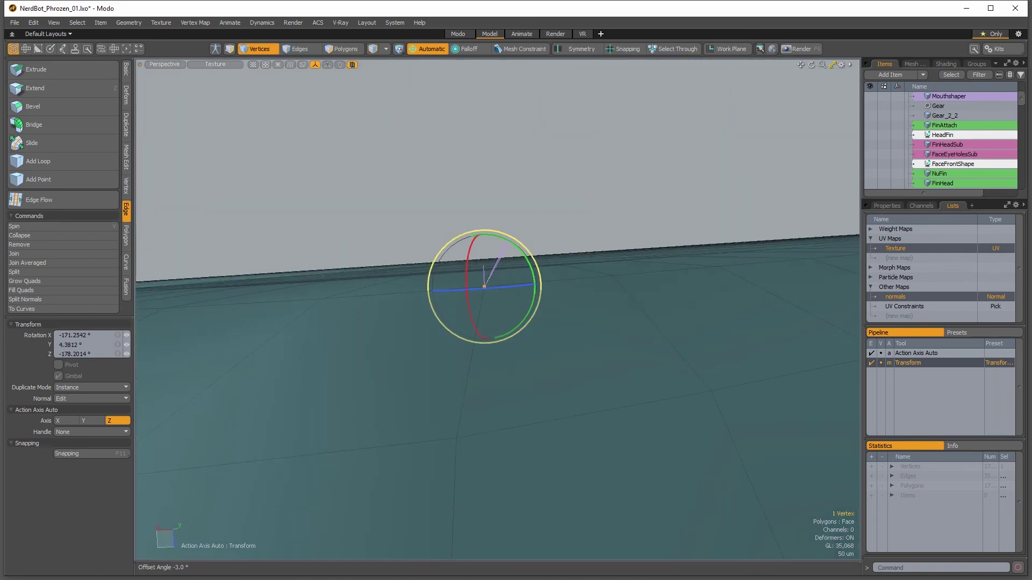
{"action": "left_click_drag", "start_coordinate": [430, 312], "coordinate": [339, 403], "text": "alt"}
{"action": "key", "text": "q"}
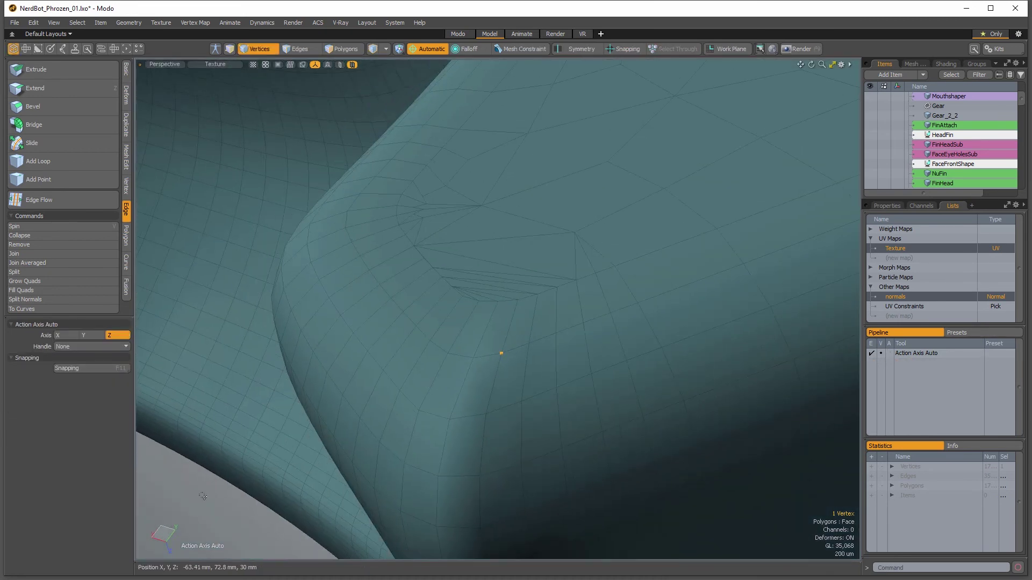
{"action": "left_click_drag", "start_coordinate": [233, 526], "coordinate": [525, 339], "text": "alt"}
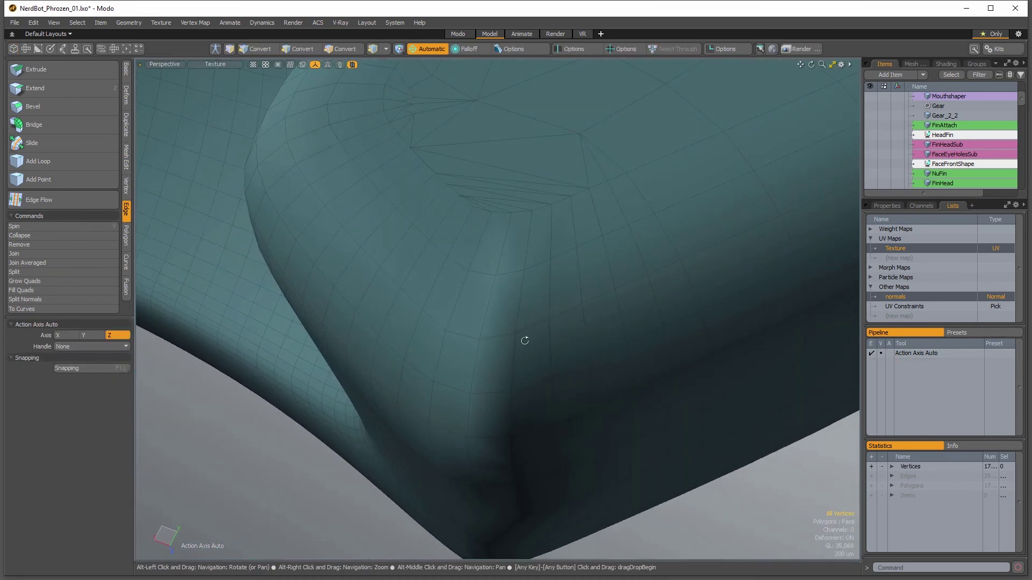